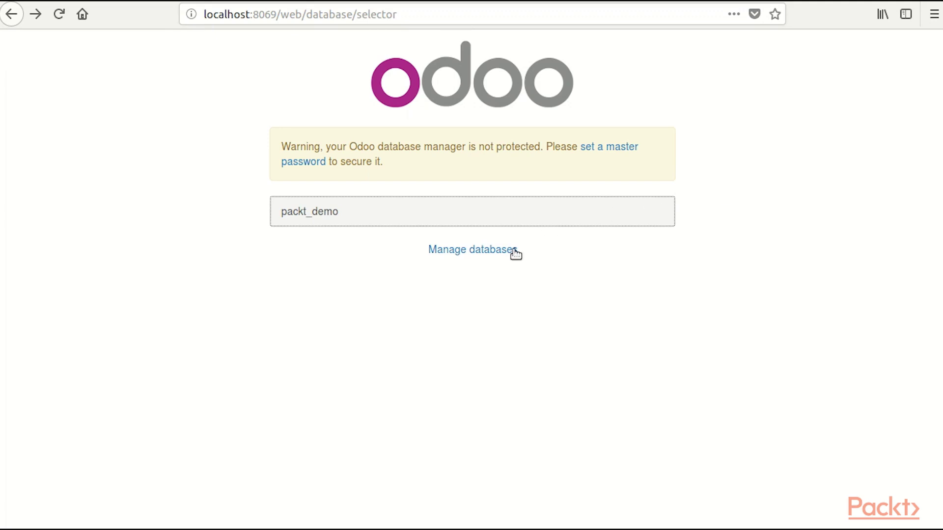
# - From the database manager, start a new database named 'demo'
pyautogui.click(485, 252)
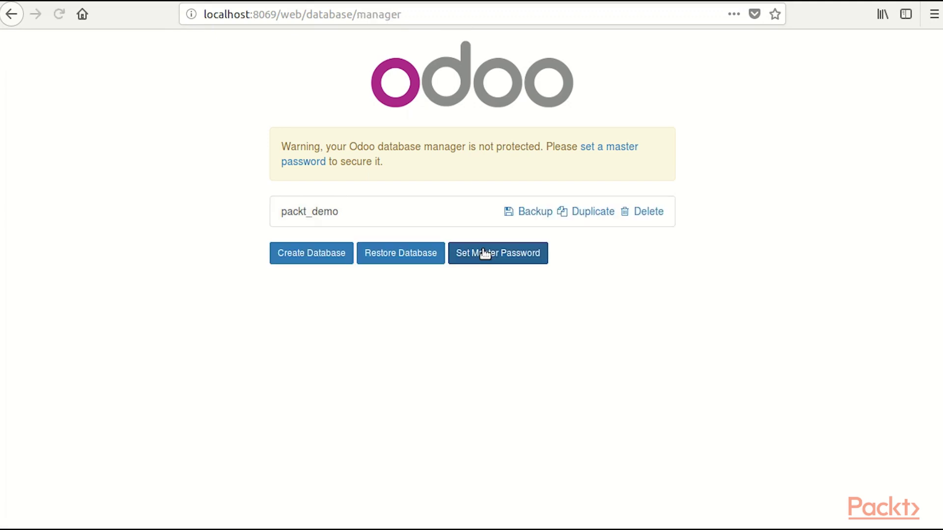
pyautogui.click(310, 254)
pyautogui.click(343, 178)
pyautogui.write('de')
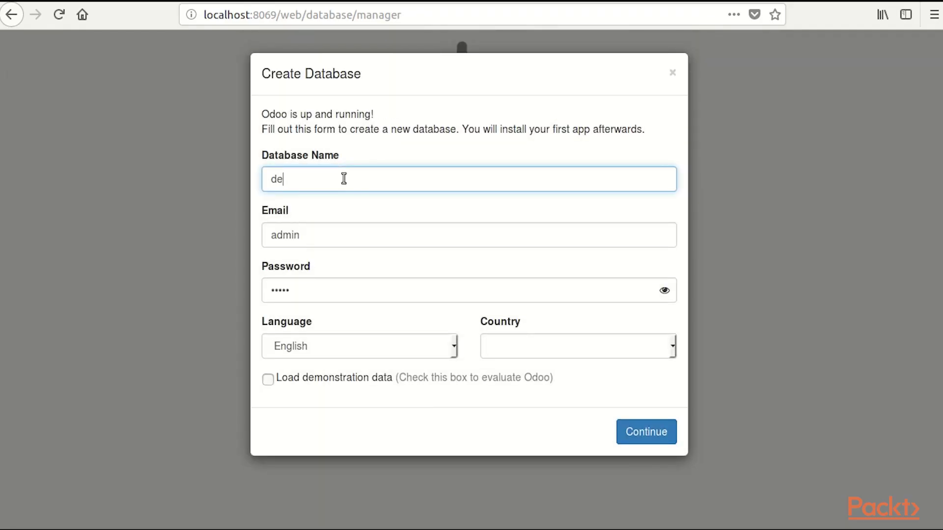
pyautogui.write('mo')
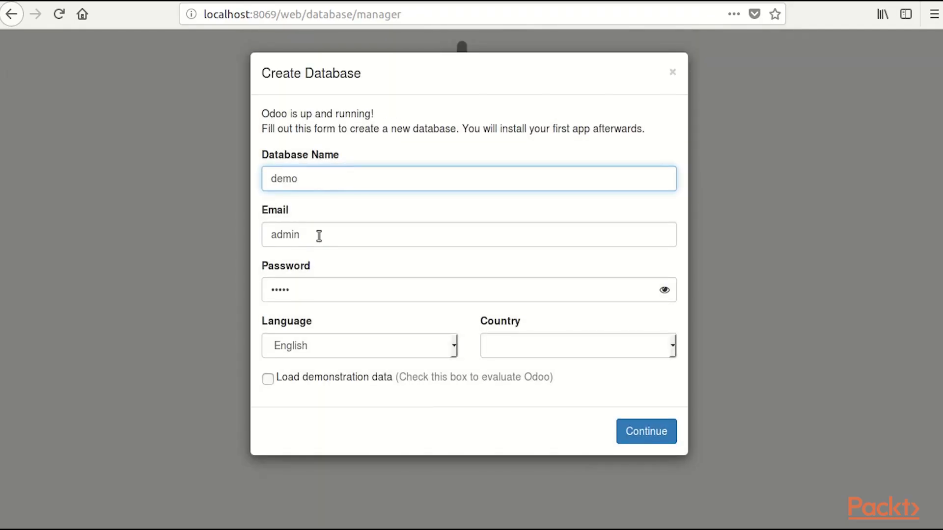
# - Set the country to Germany, load demonstration data, and create the database
pyautogui.click(319, 236)
pyautogui.click(323, 289)
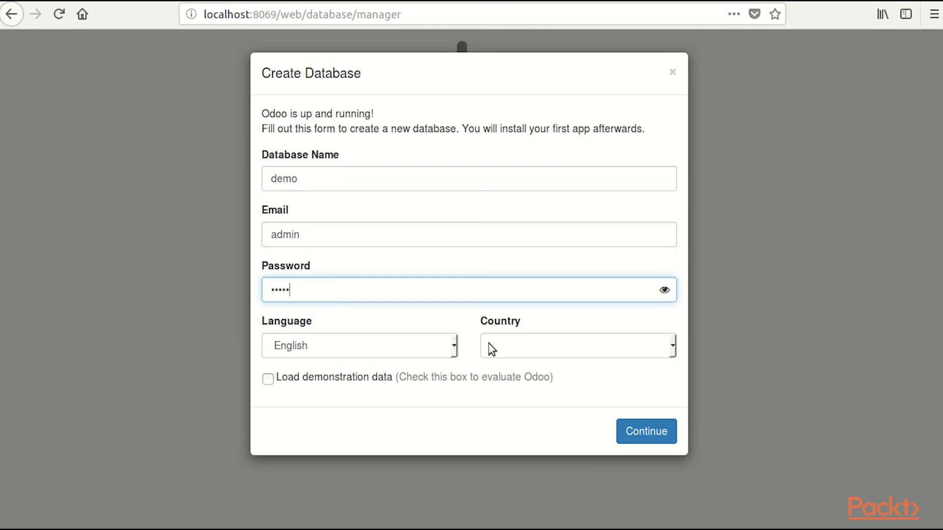
pyautogui.click(491, 349)
pyautogui.scroll(-15, 516, 325)
pyautogui.click(515, 322)
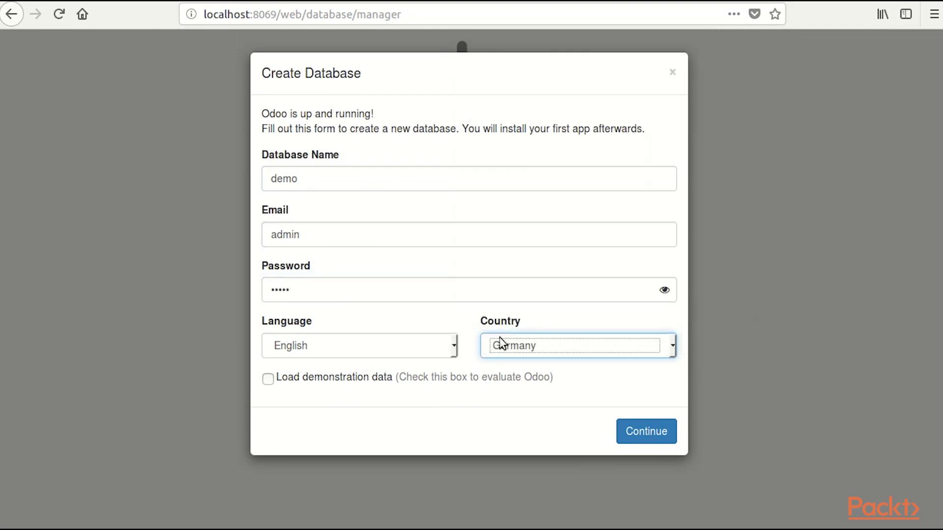
pyautogui.click(364, 382)
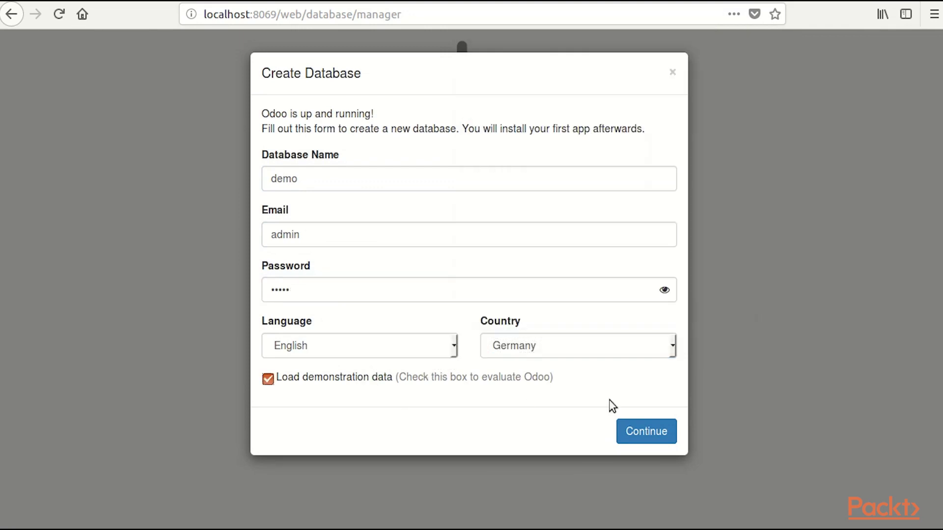
pyautogui.click(647, 432)
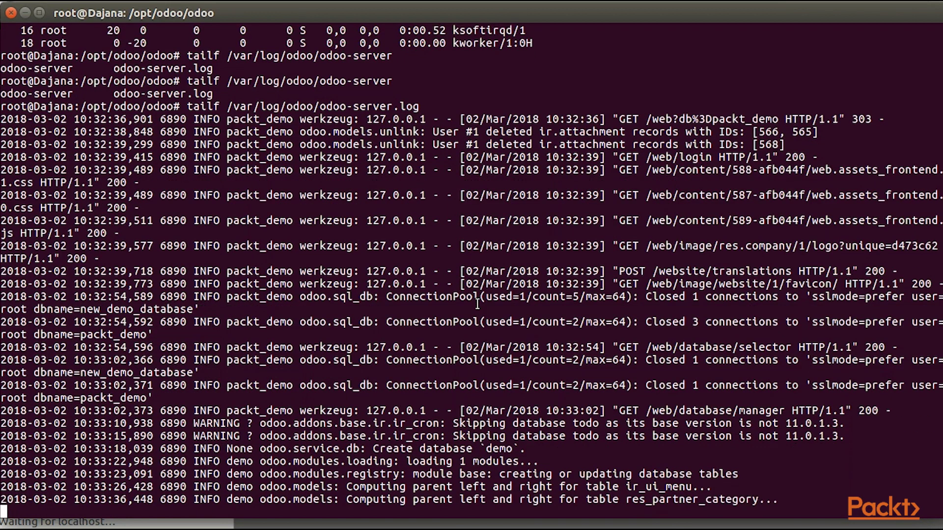
# - Stop following the log and stop the server with sudo /etc/init.d/odoo-server stop
pyautogui.hotkey('ctrl', 'c')
pyautogui.write('sudo /etc/init.d/odoo')
pyautogui.press('Tab')
pyautogui.press('Tab')
pyautogui.press('Tab')
pyautogui.press('Tab')
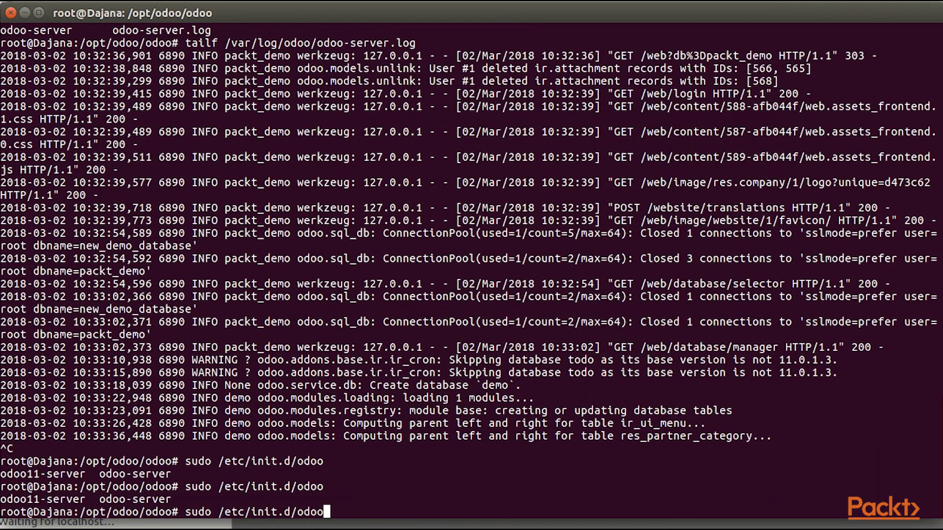
pyautogui.write('-server stop')
pyautogui.press('Return')
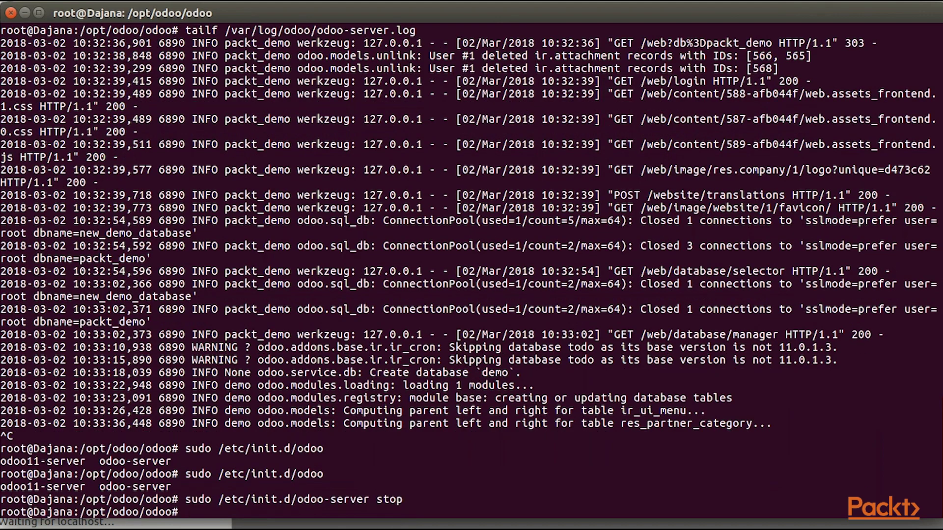
# - Rerun tailf on odoo-server.log to watch the demo database finish loading
pyautogui.press('Up')
pyautogui.press('Up')
pyautogui.press('Return')
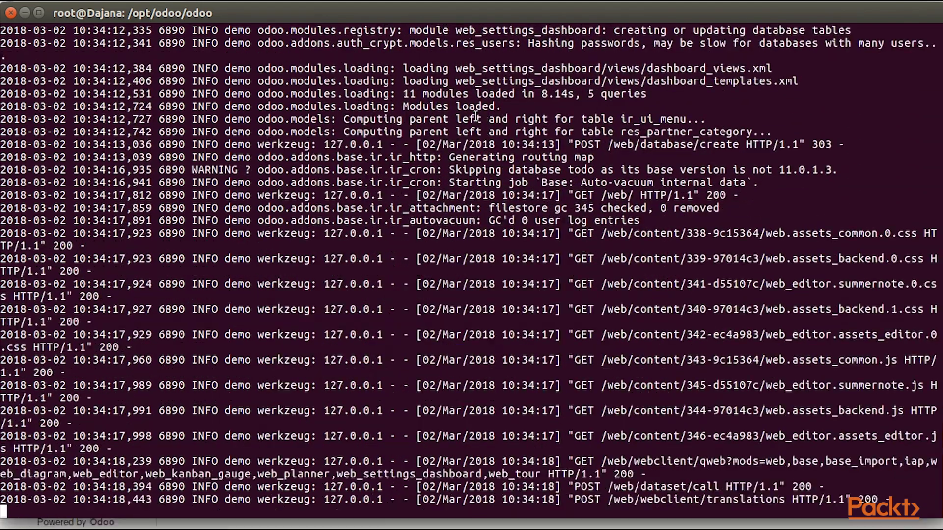
pyautogui.hotkey('alt', 'Tab')
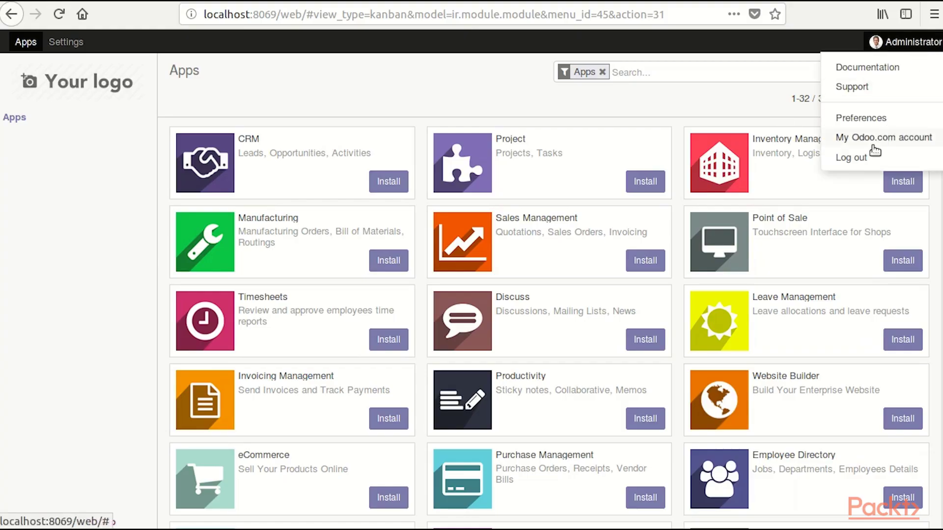
# - Log out and sign back in to the demo database as the administrator, re-entering the admin password
pyautogui.click(864, 155)
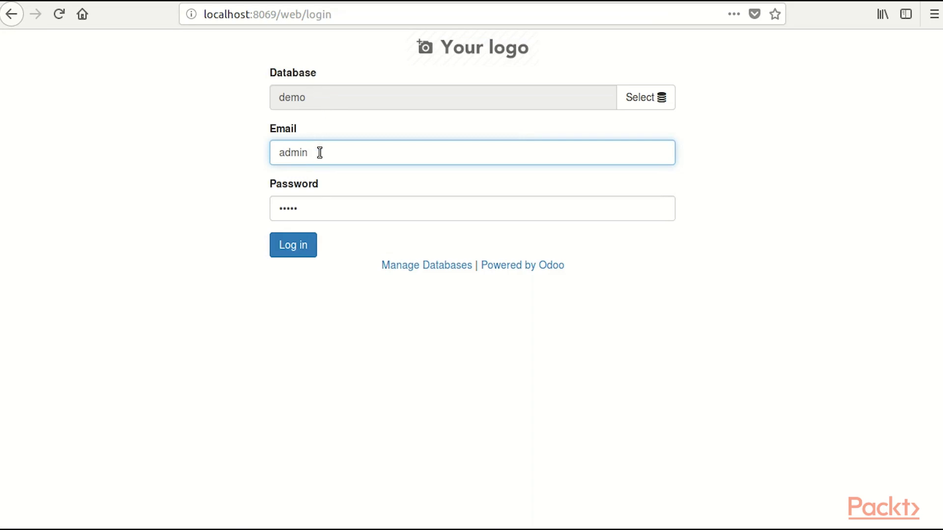
pyautogui.doubleClick(317, 204)
pyautogui.write('admin')
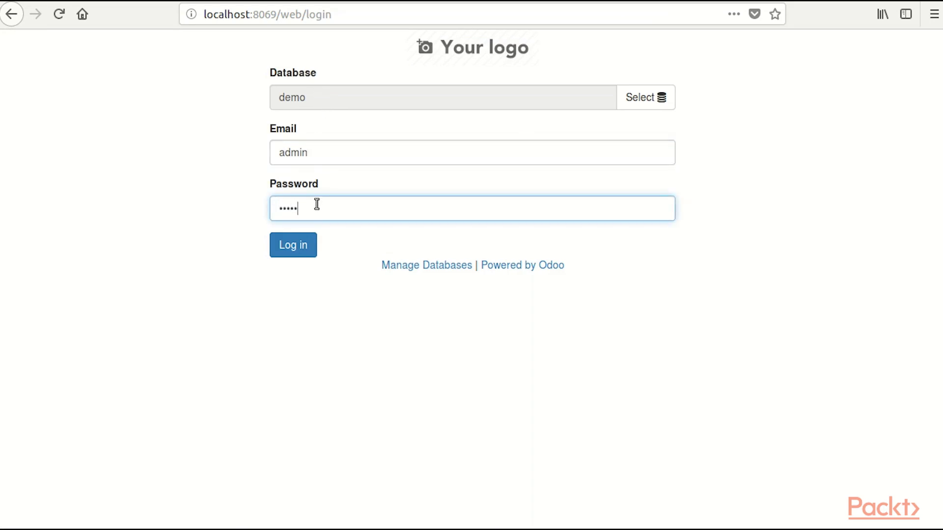
pyautogui.click(292, 245)
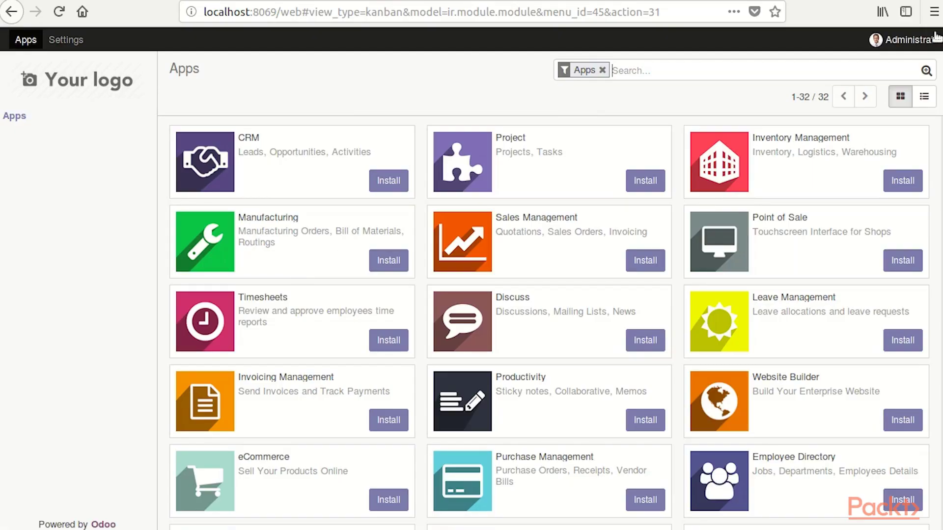
pyautogui.click(917, 43)
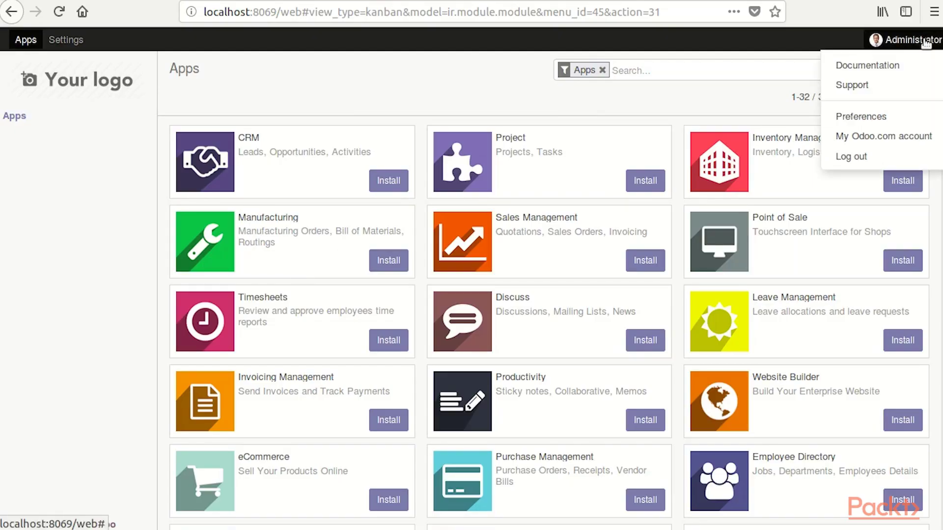
pyautogui.click(879, 118)
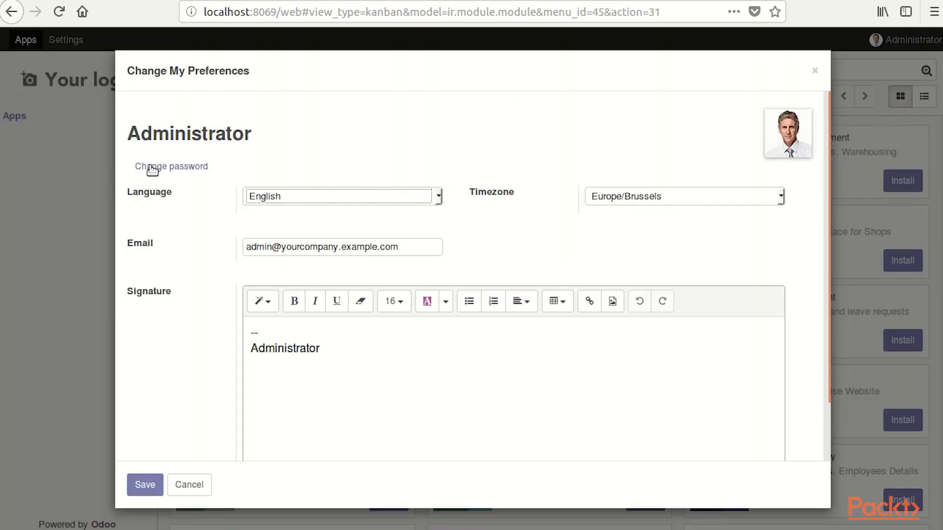
pyautogui.click(309, 196)
pyautogui.click(310, 196)
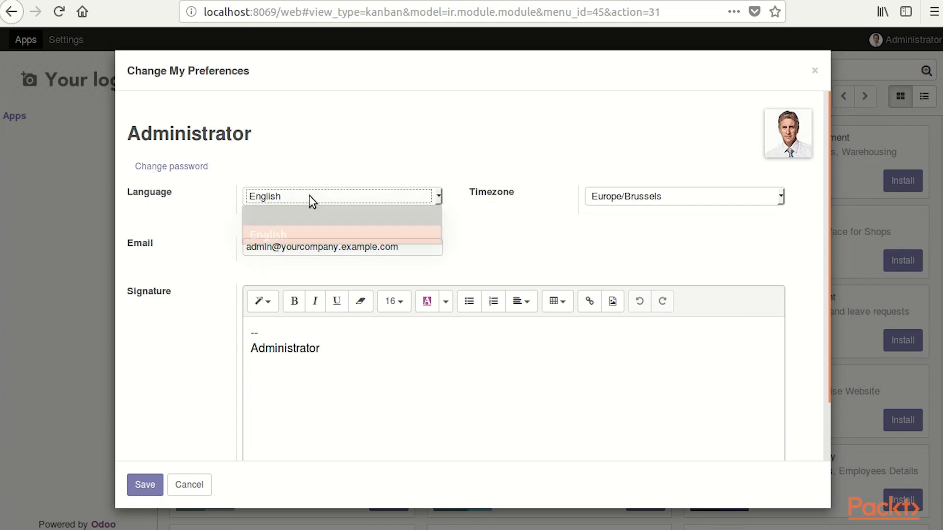
pyautogui.moveTo(281, 246); pyautogui.dragTo(377, 250)
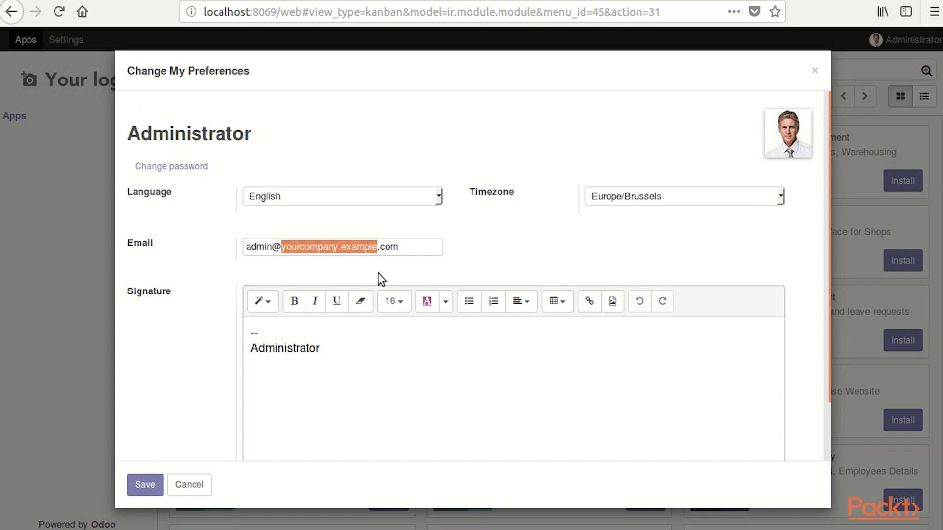
pyautogui.write('demo')
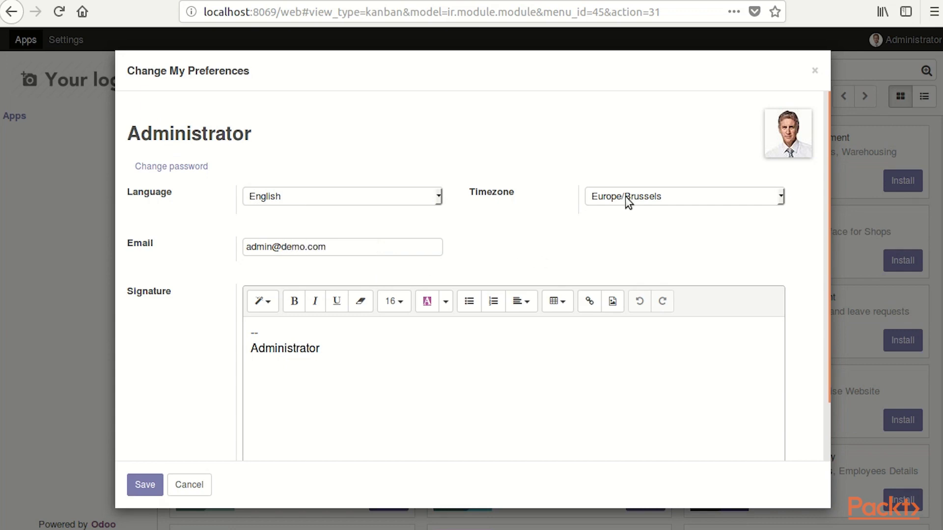
# - Add 'Kind Regards' above the signature and save the preferences
pyautogui.click(266, 326)
pyautogui.press('Return')
pyautogui.press('Return')
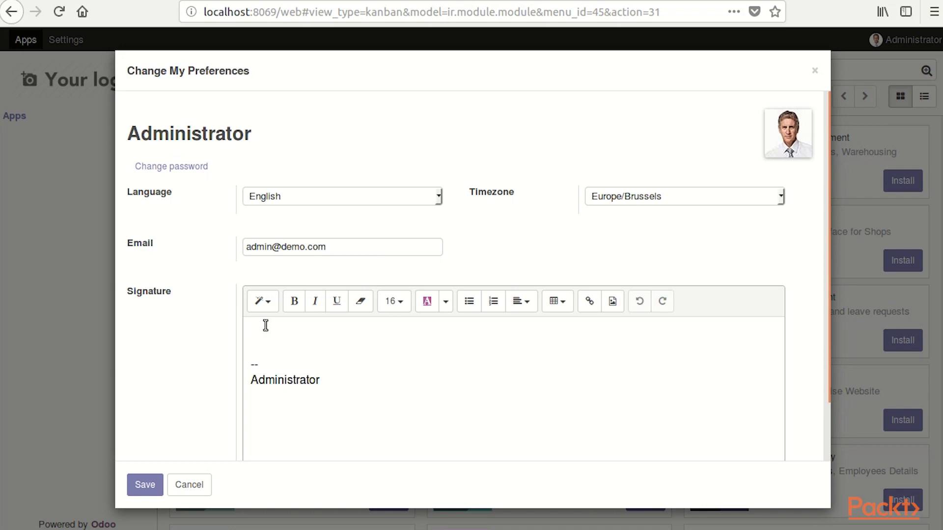
pyautogui.write('Kind Regards')
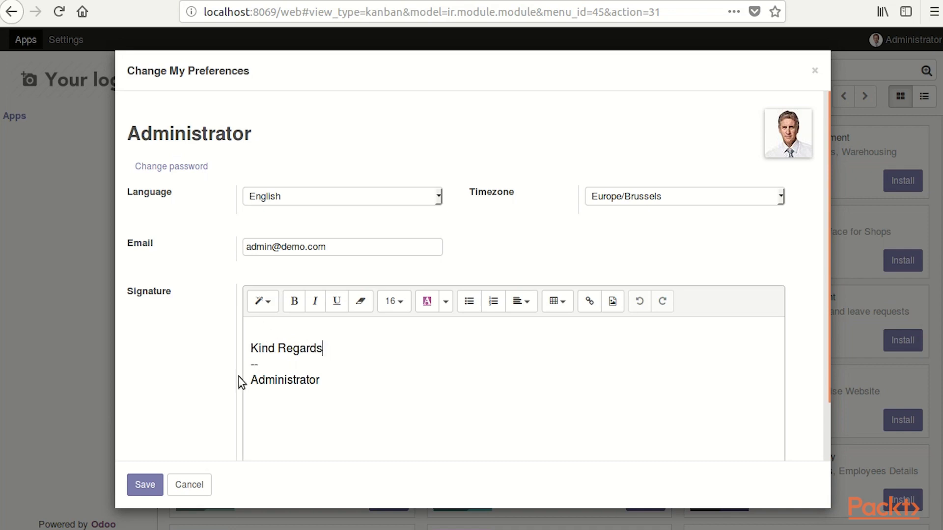
pyautogui.click(145, 485)
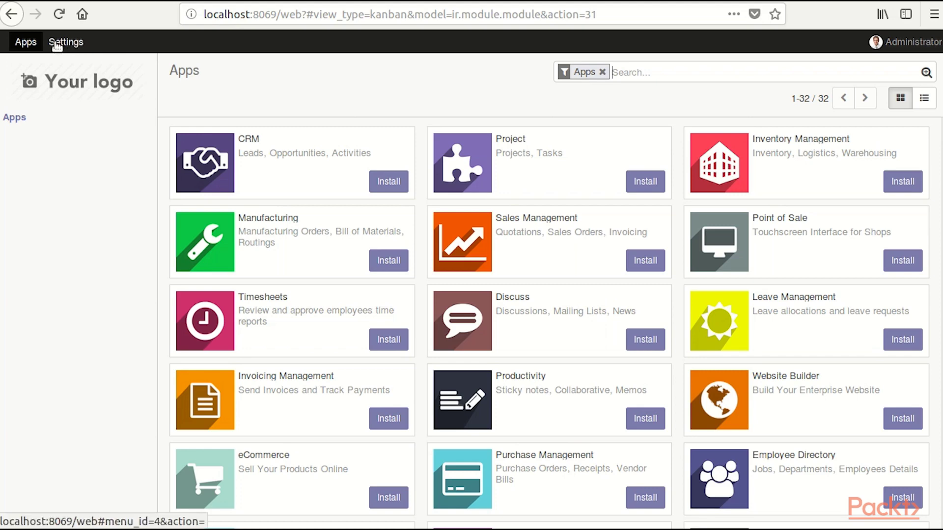
# - Open the Sales Management app from Apps, read through its features, and install it
pyautogui.click(58, 43)
pyautogui.click(26, 43)
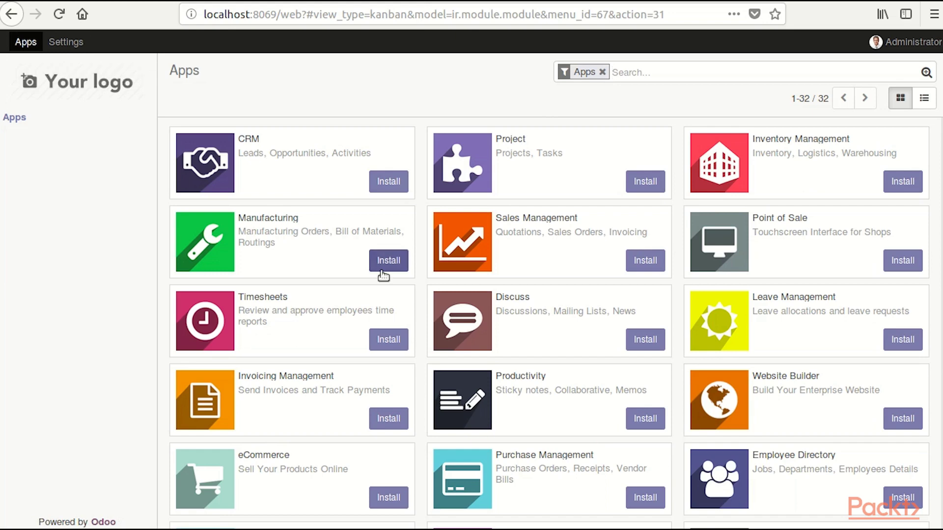
pyautogui.click(474, 240)
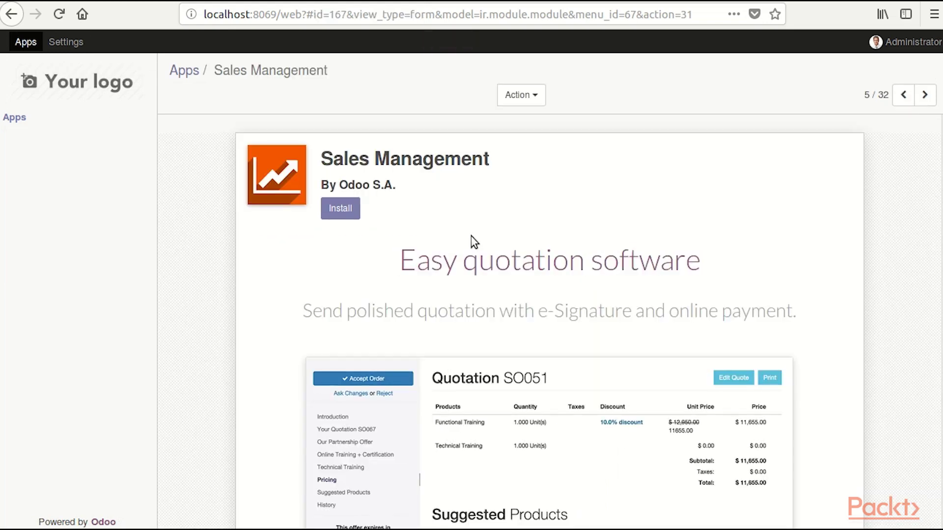
pyautogui.scroll(-4, 453, 239)
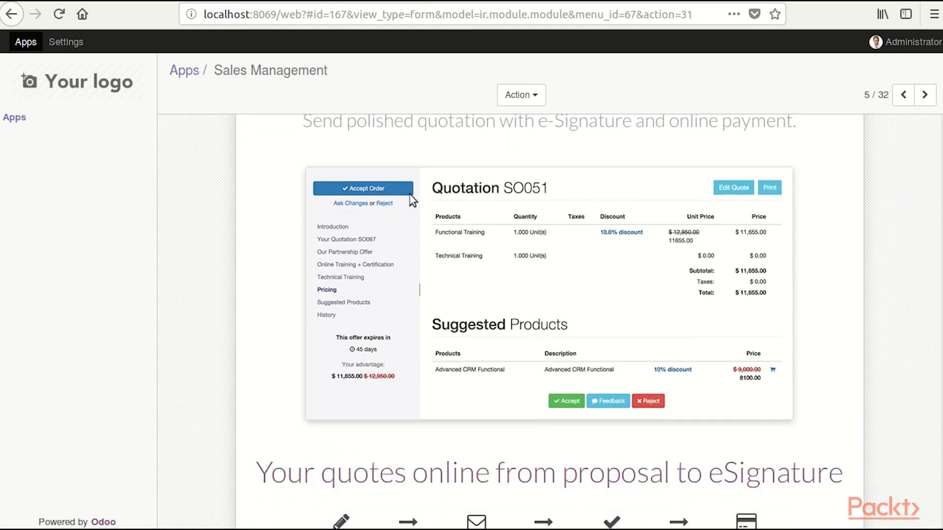
pyautogui.scroll(-12, 412, 200)
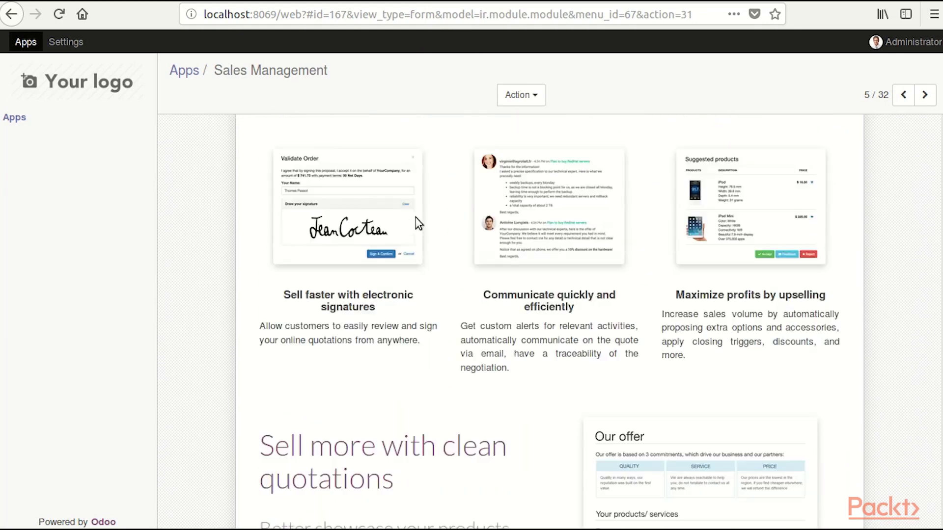
pyautogui.scroll(-9, 417, 224)
pyautogui.scroll(20, 423, 228)
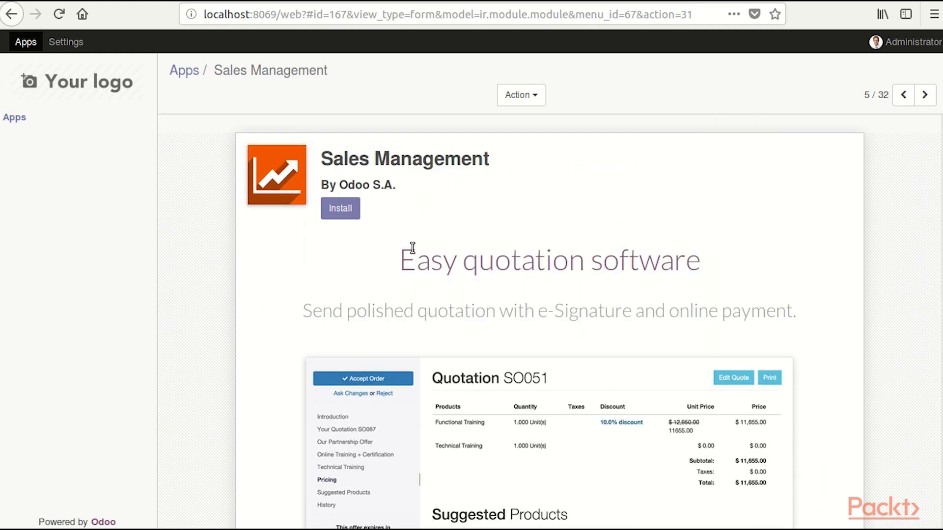
pyautogui.click(342, 210)
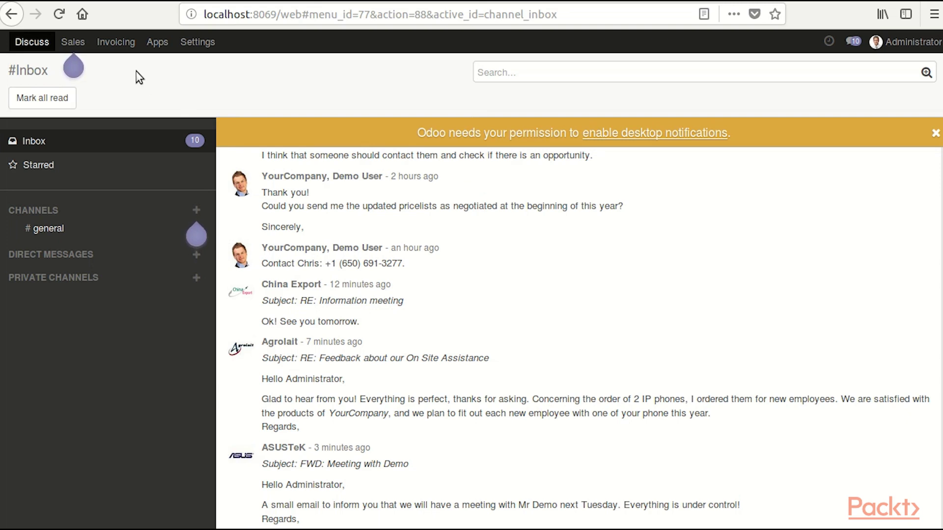
# - Once installation finishes, go to the Sales app's Quotations list
pyautogui.moveTo(78, 46)
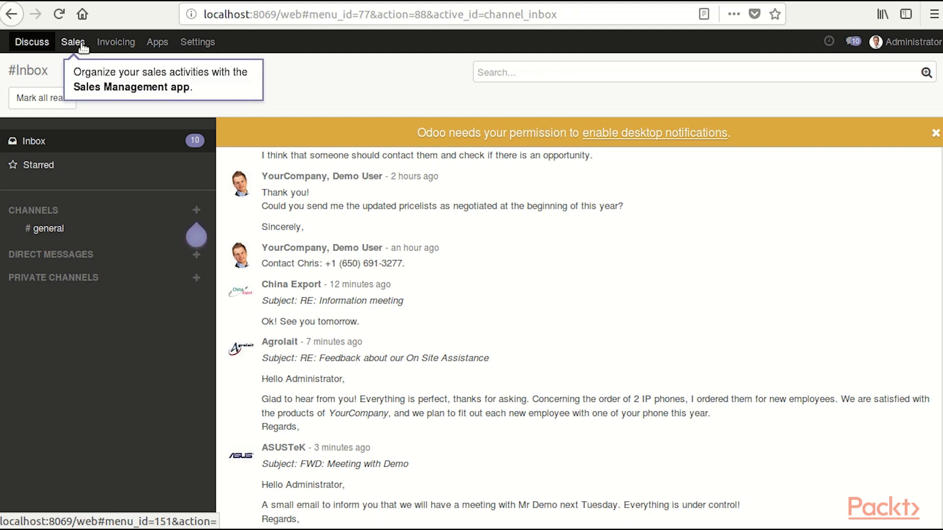
pyautogui.click(82, 46)
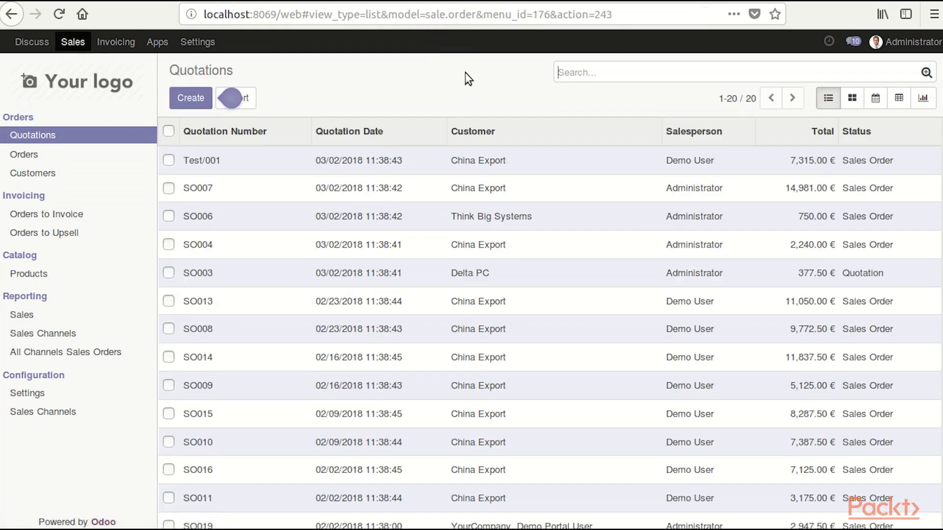
# - Browse the quotations and open Test/001 for China Export, totalling 7,315.00 €
pyautogui.scroll(-3, 422, 210)
pyautogui.scroll(-2, 421, 211)
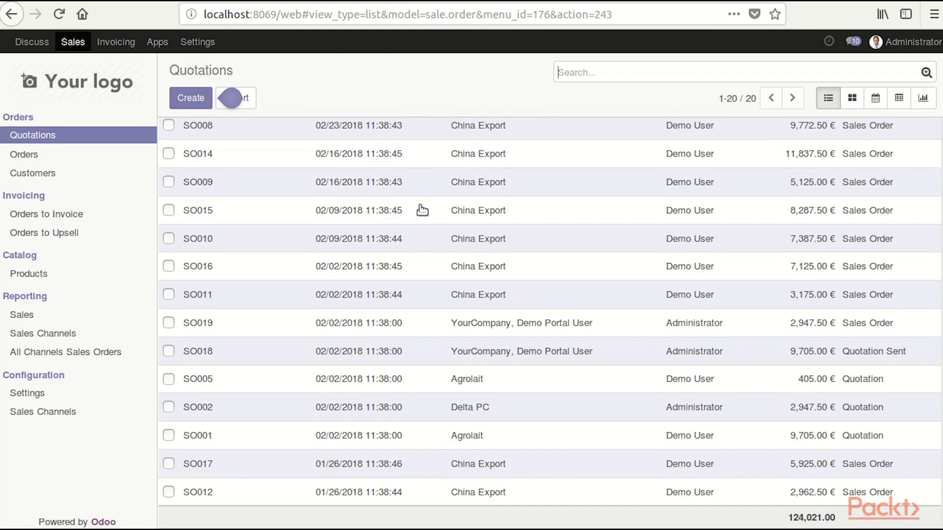
pyautogui.scroll(5, 421, 246)
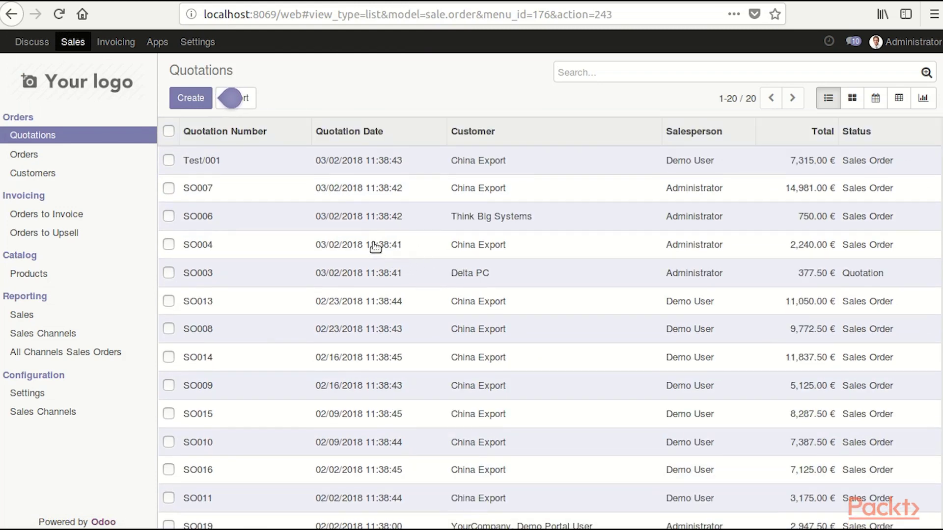
pyautogui.click(366, 166)
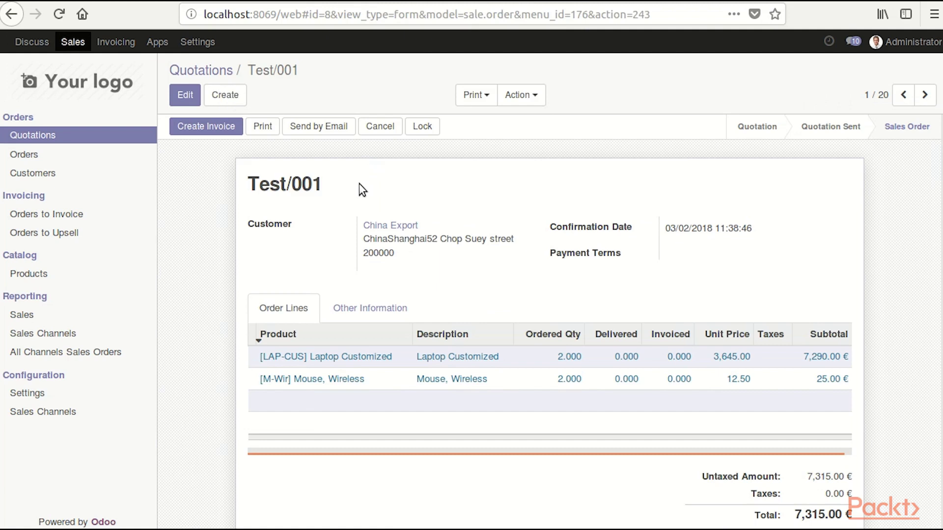
pyautogui.scroll(-2, 338, 231)
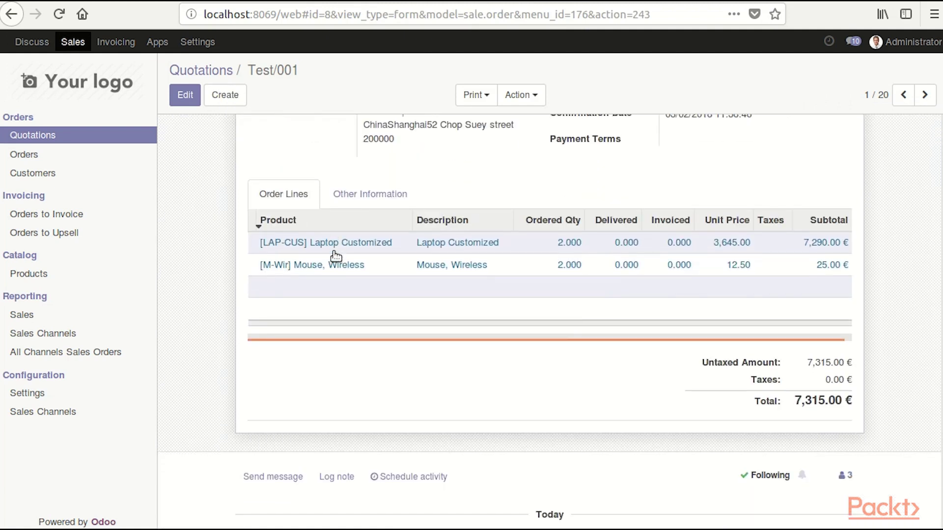
pyautogui.scroll(2, 337, 284)
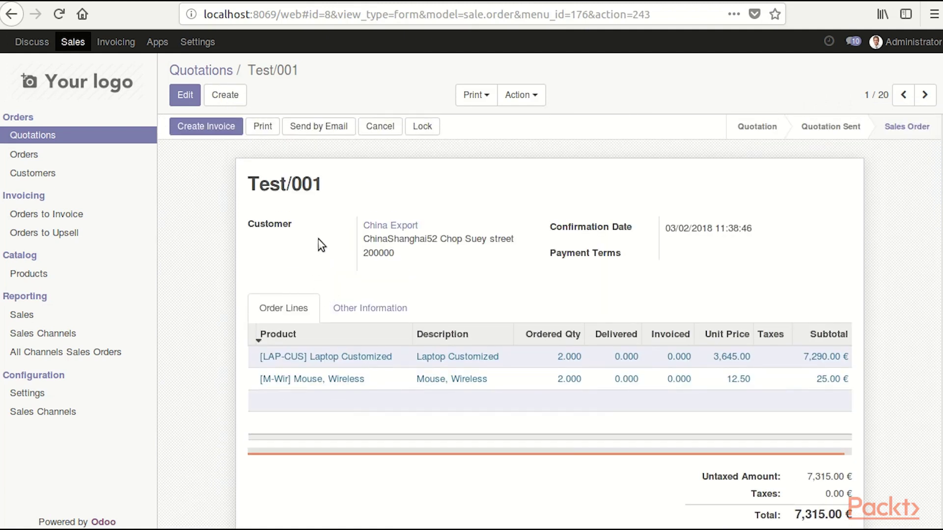